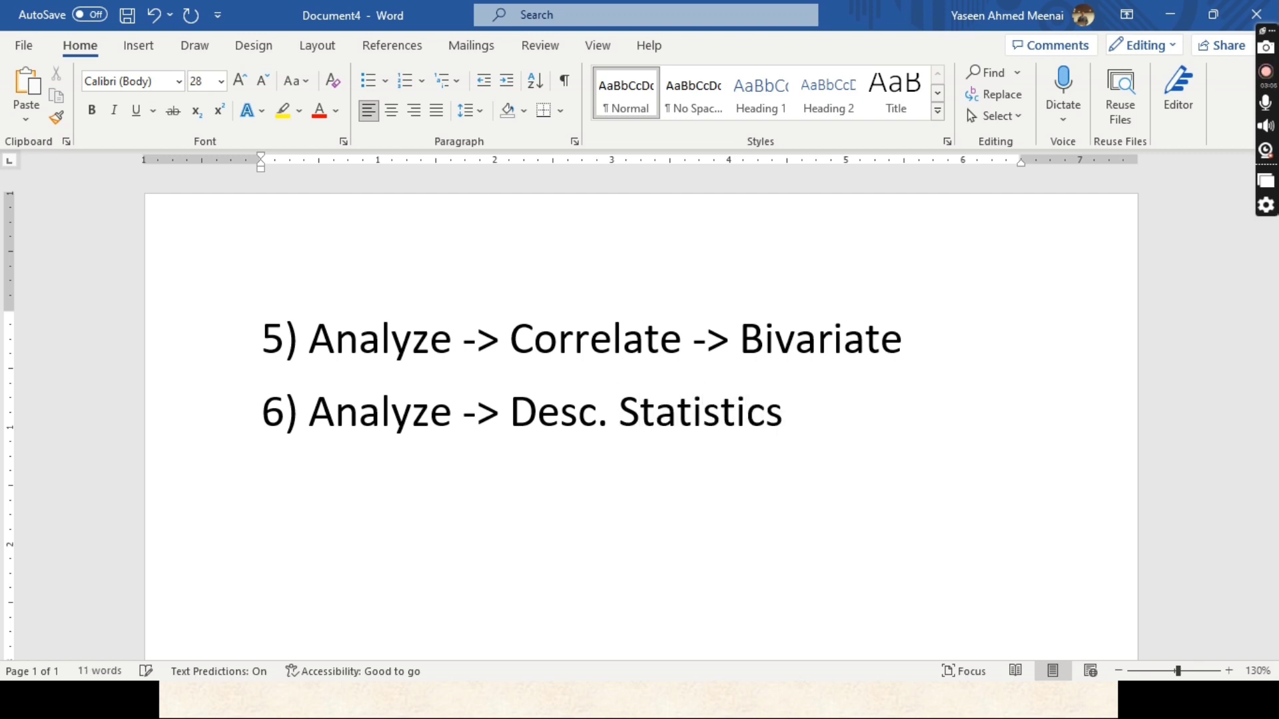
Complete line 6 of the notes after "Desc. Statistics" with "-> Crosstabs.. (Statistics)"
text(-> )
text(C)
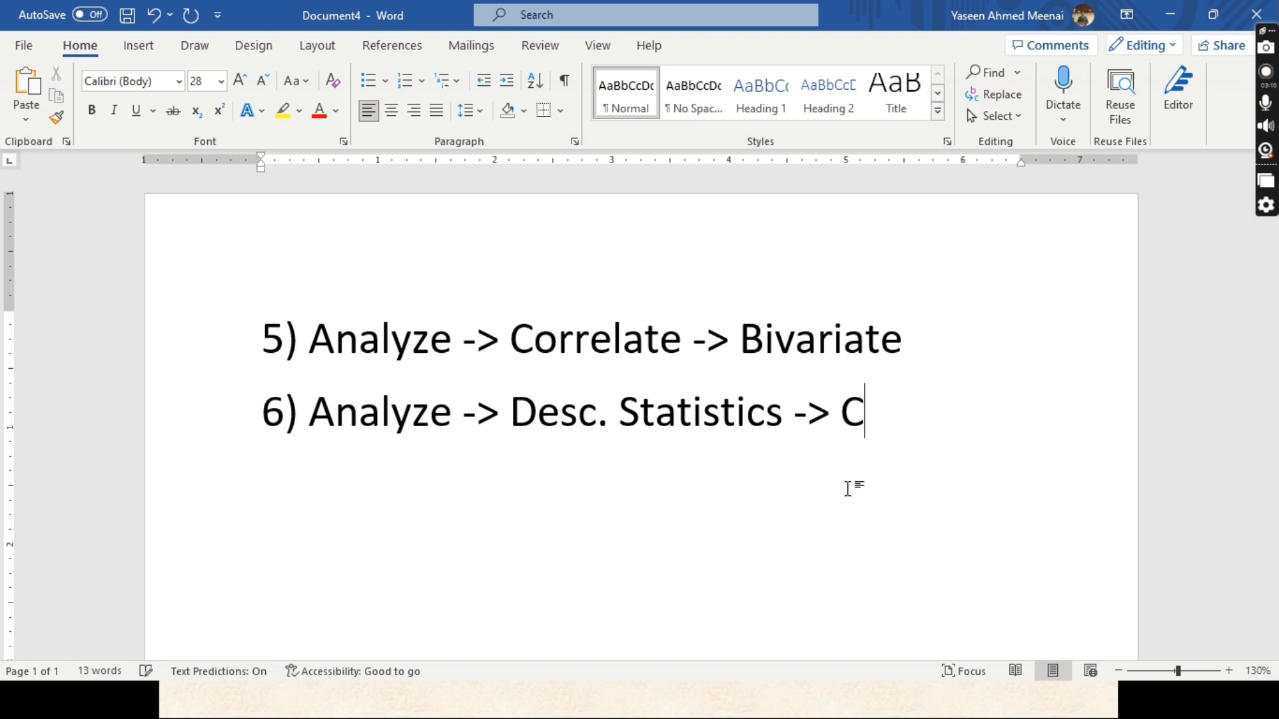
text(rosstabs.)
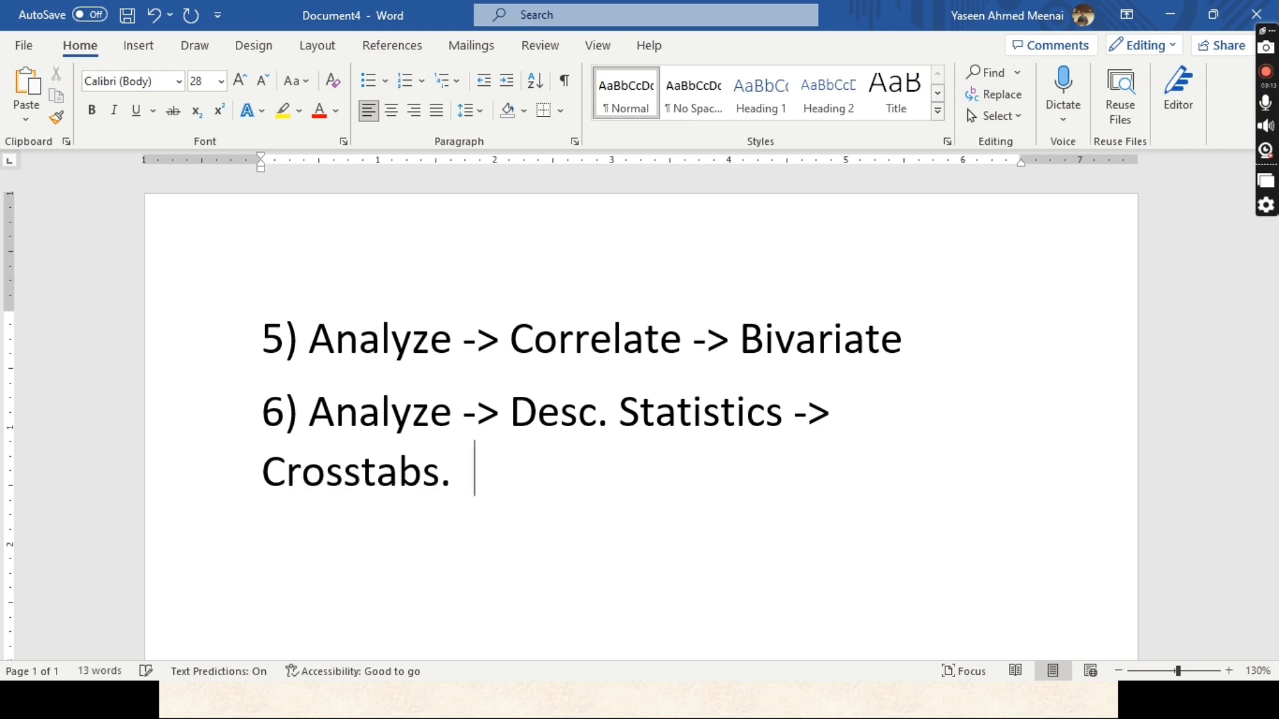
key(BackSpace)
text(.)
text( (Stati)
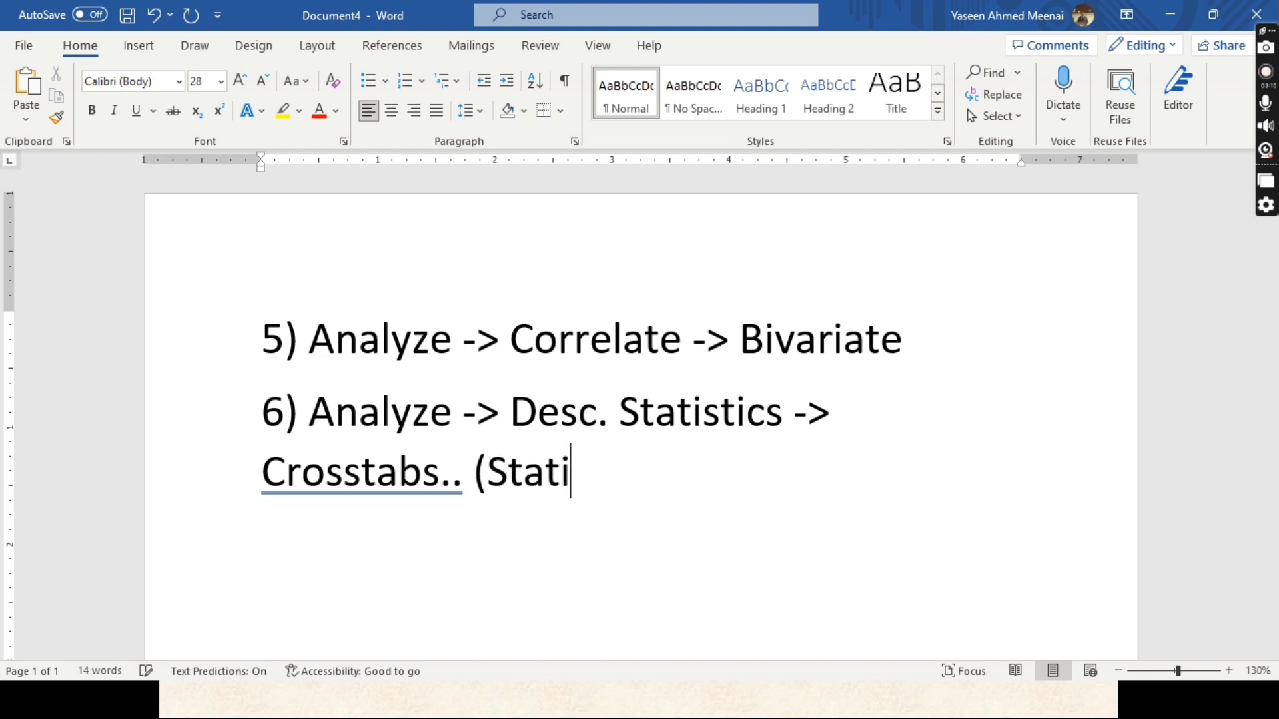
text(sitcs))
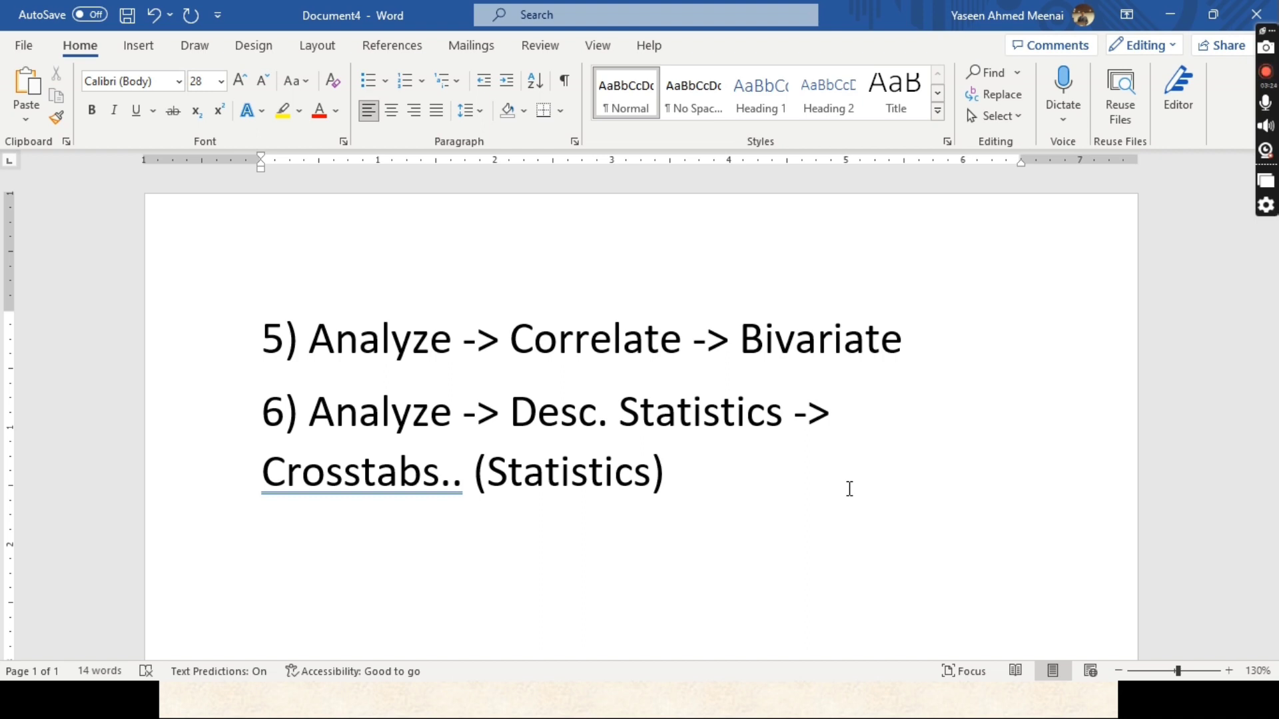
Switch to the SPSS Data Editor, open Crosstabs, and remove Default from the columns and Insurance from the rows
key(alt+Tab)
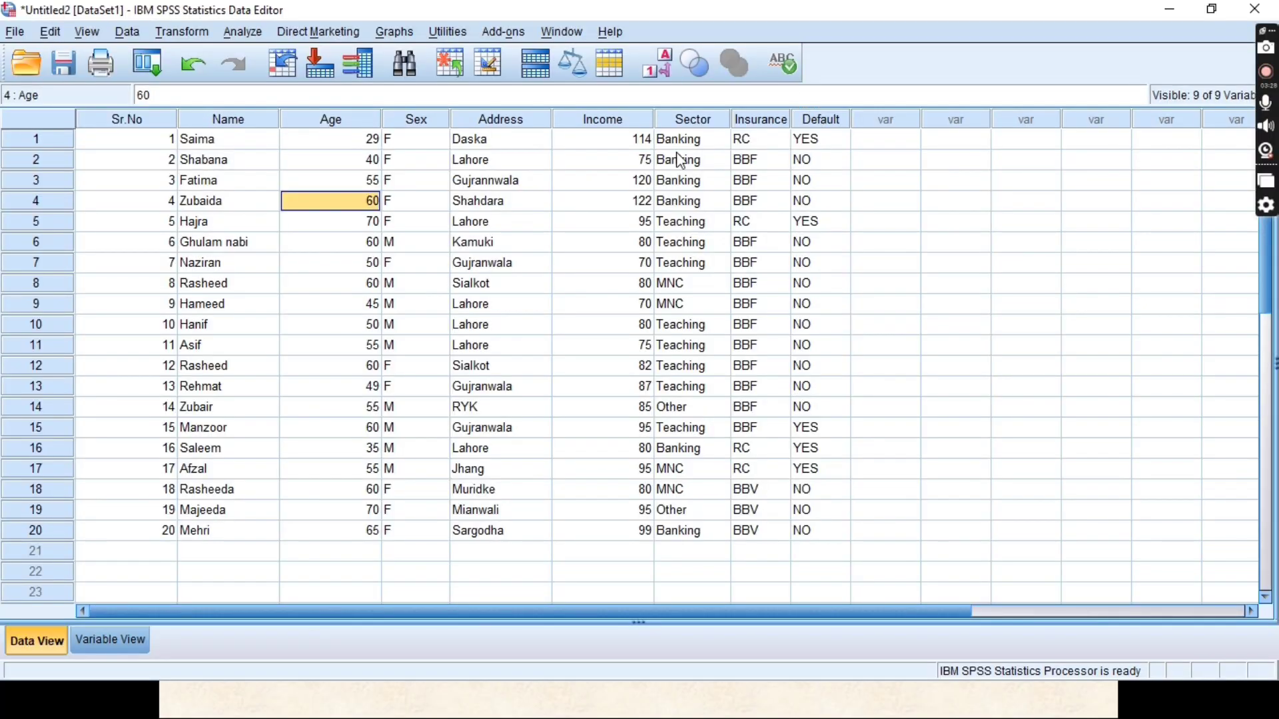
click(246, 34)
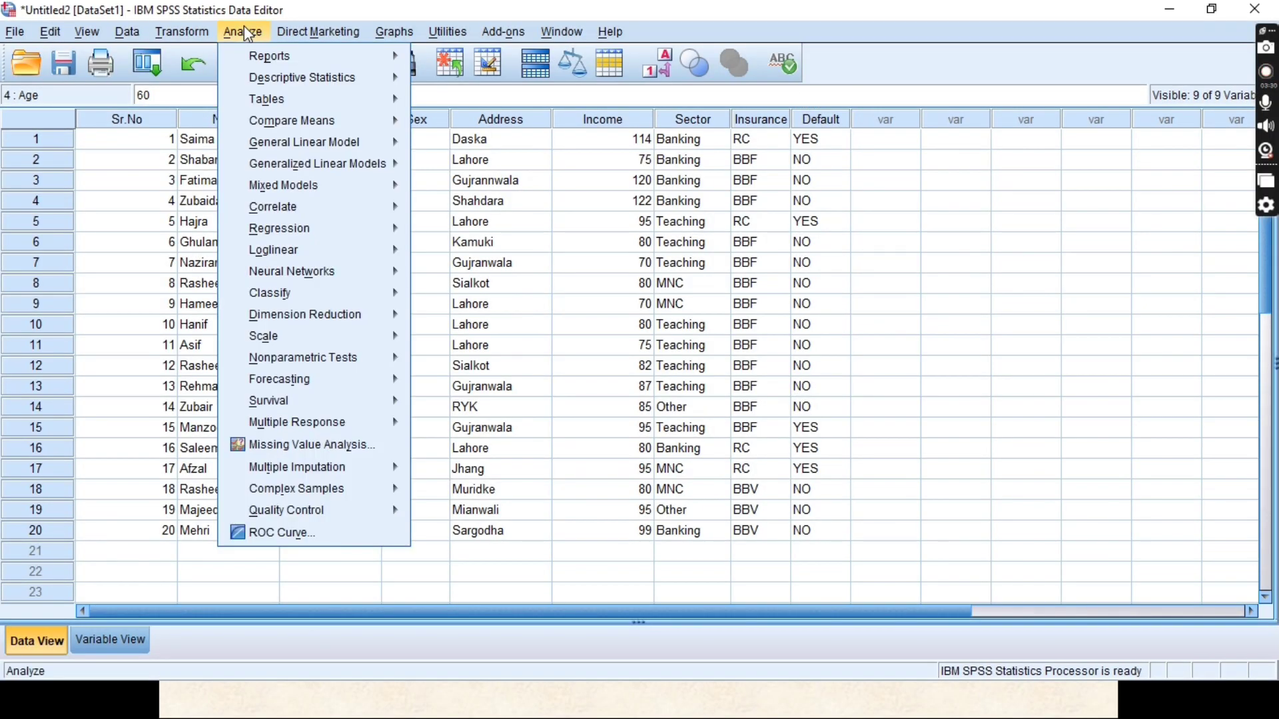
mouse_move(308, 87)
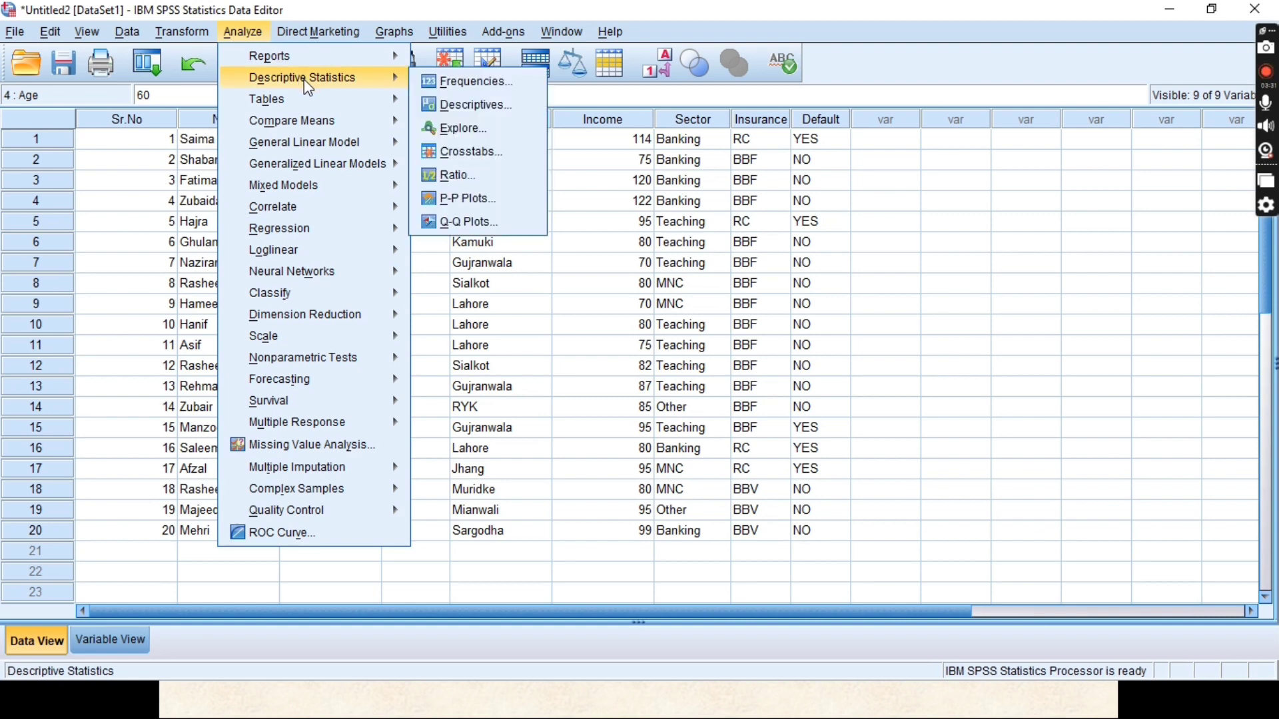
click(490, 163)
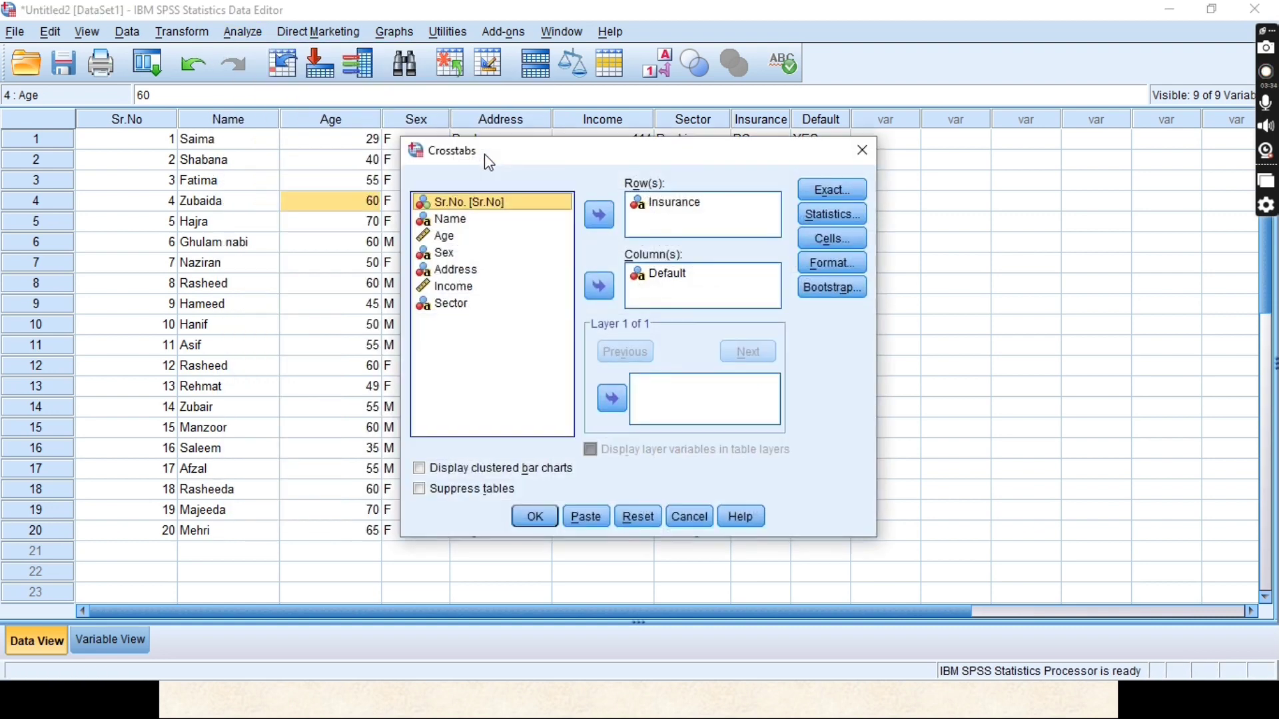
click(676, 203)
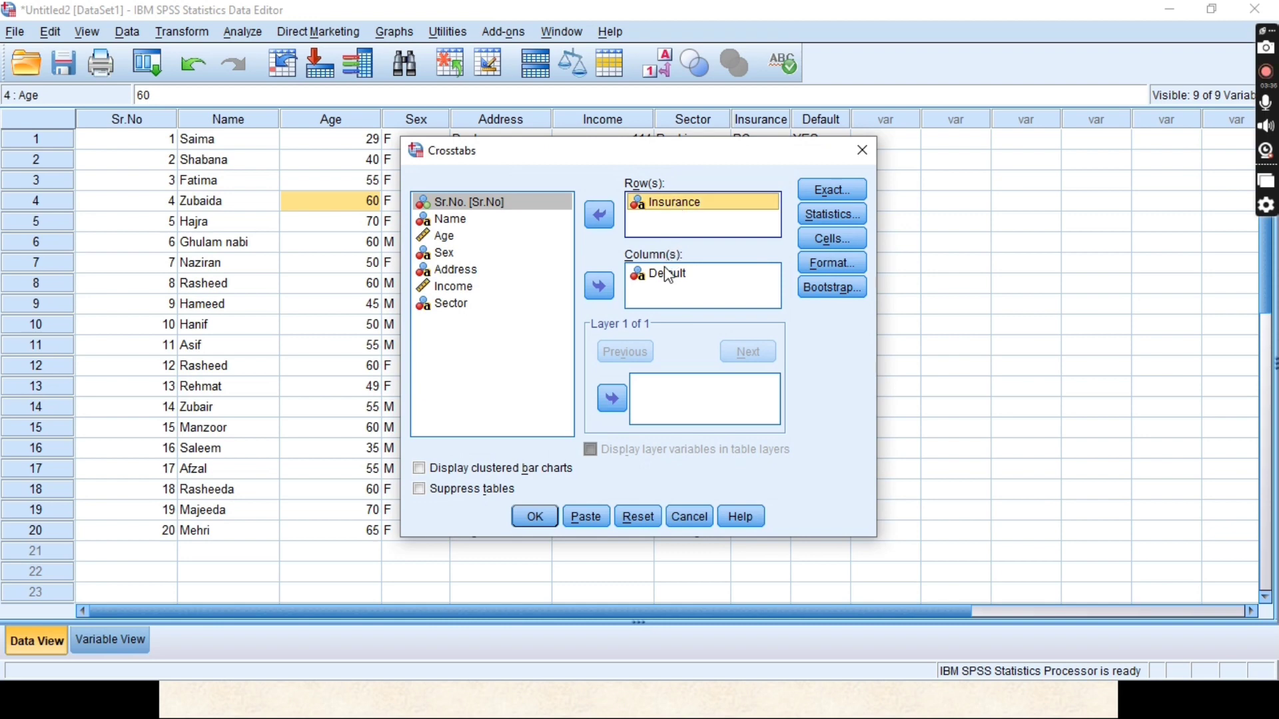
click(670, 275)
click(600, 286)
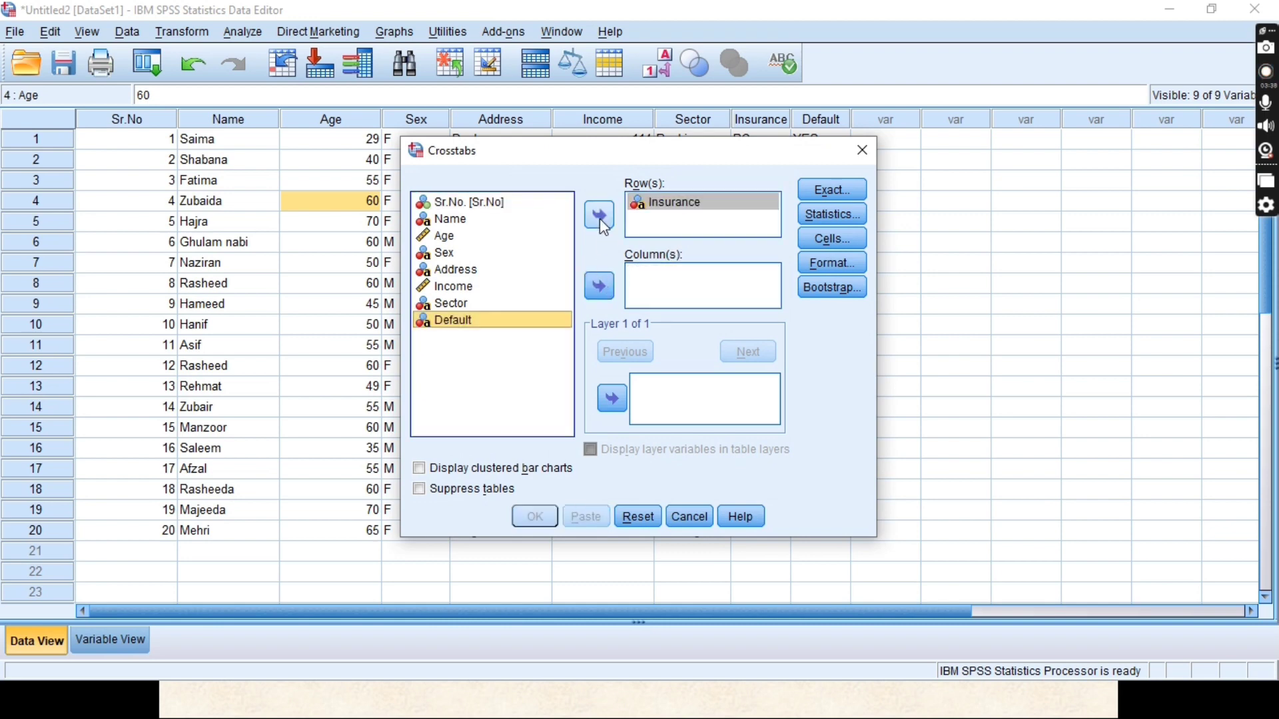
click(661, 212)
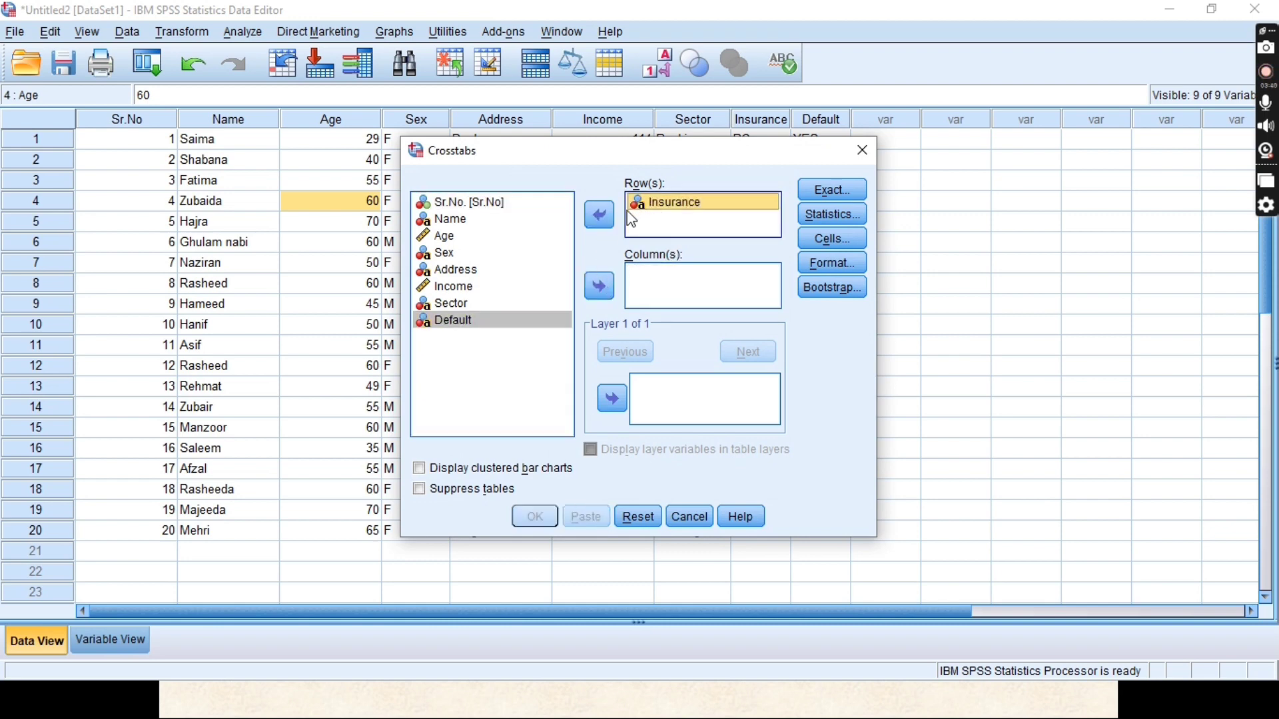
click(601, 215)
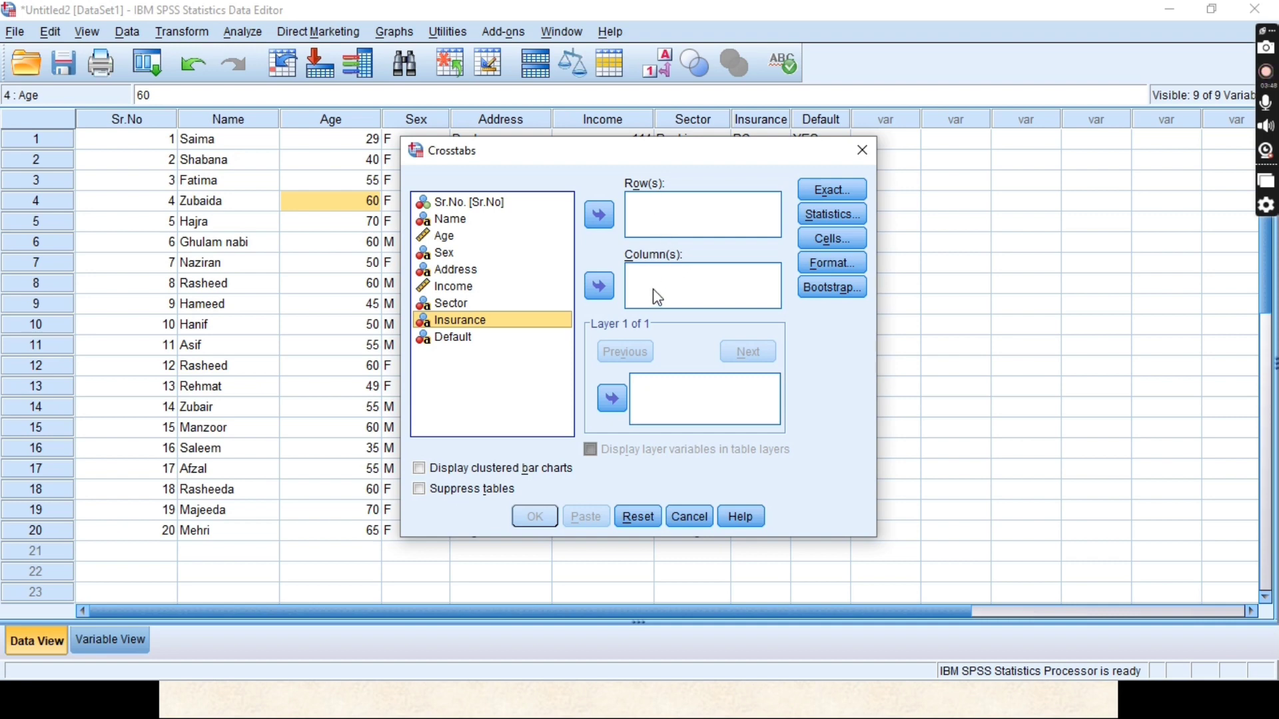
Assign Sex as the row variable and Sector as the column variable of the crosstabulation
click(452, 256)
click(599, 219)
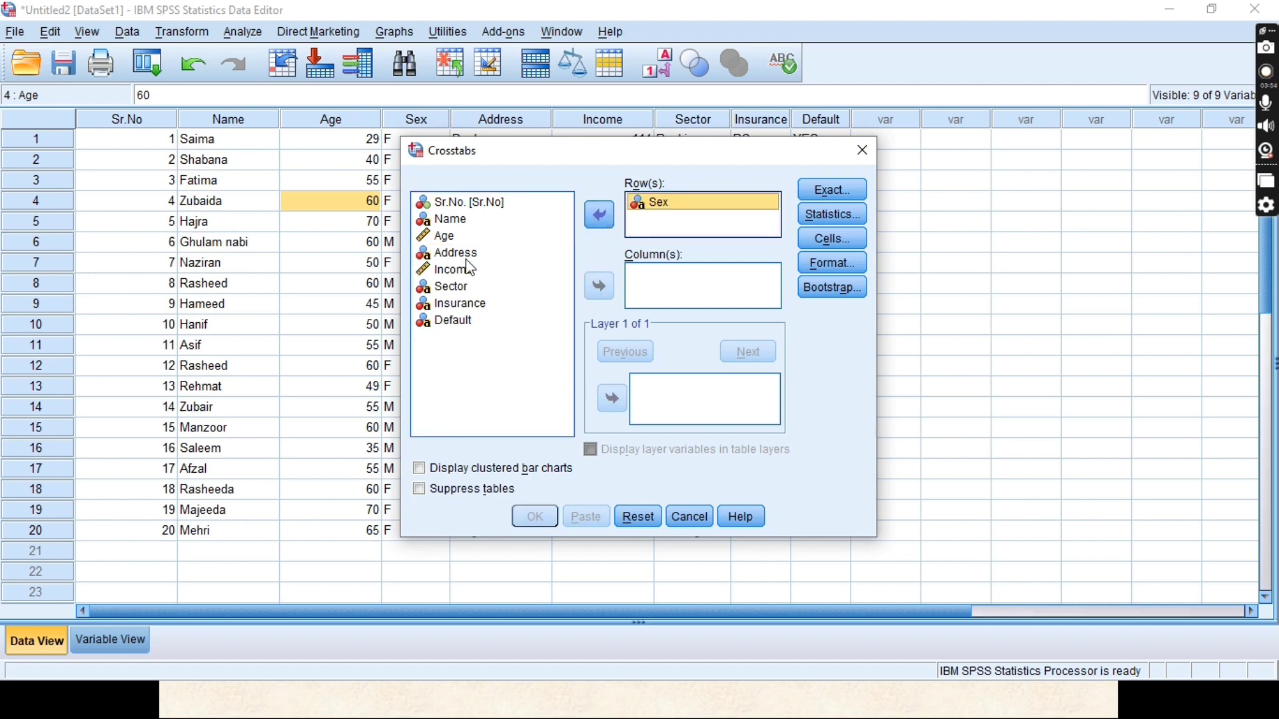
click(453, 287)
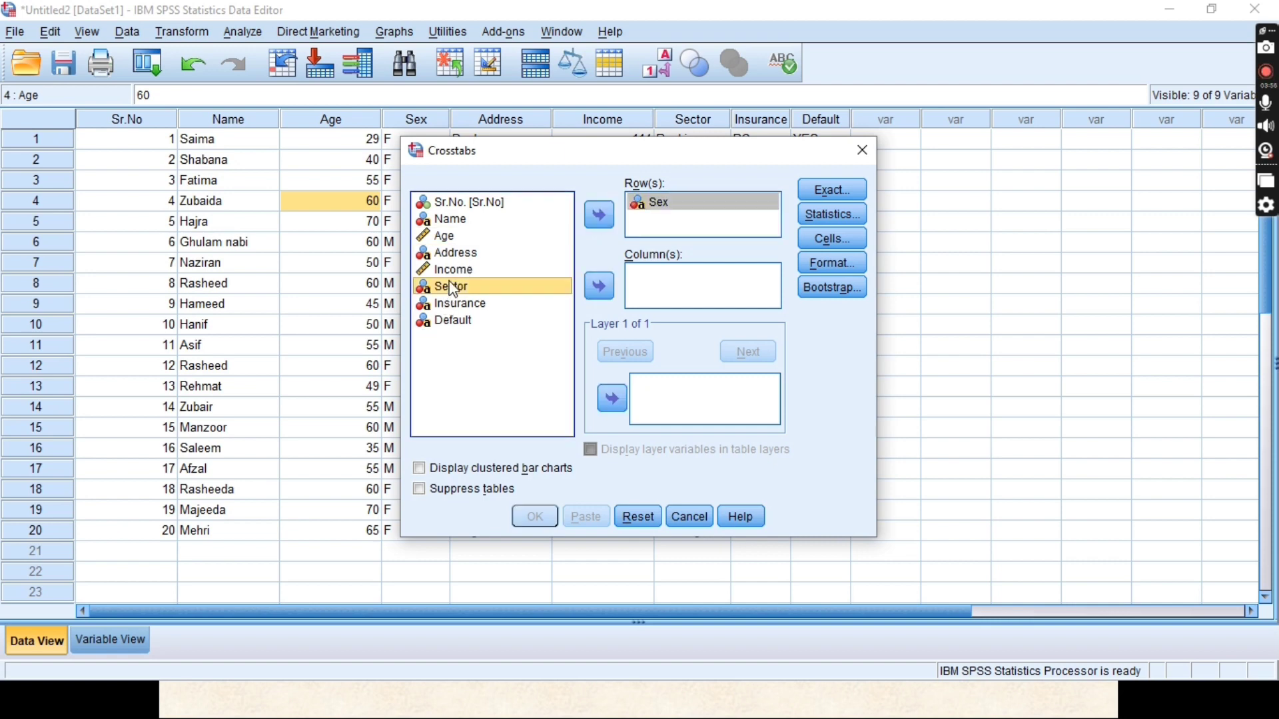
click(602, 287)
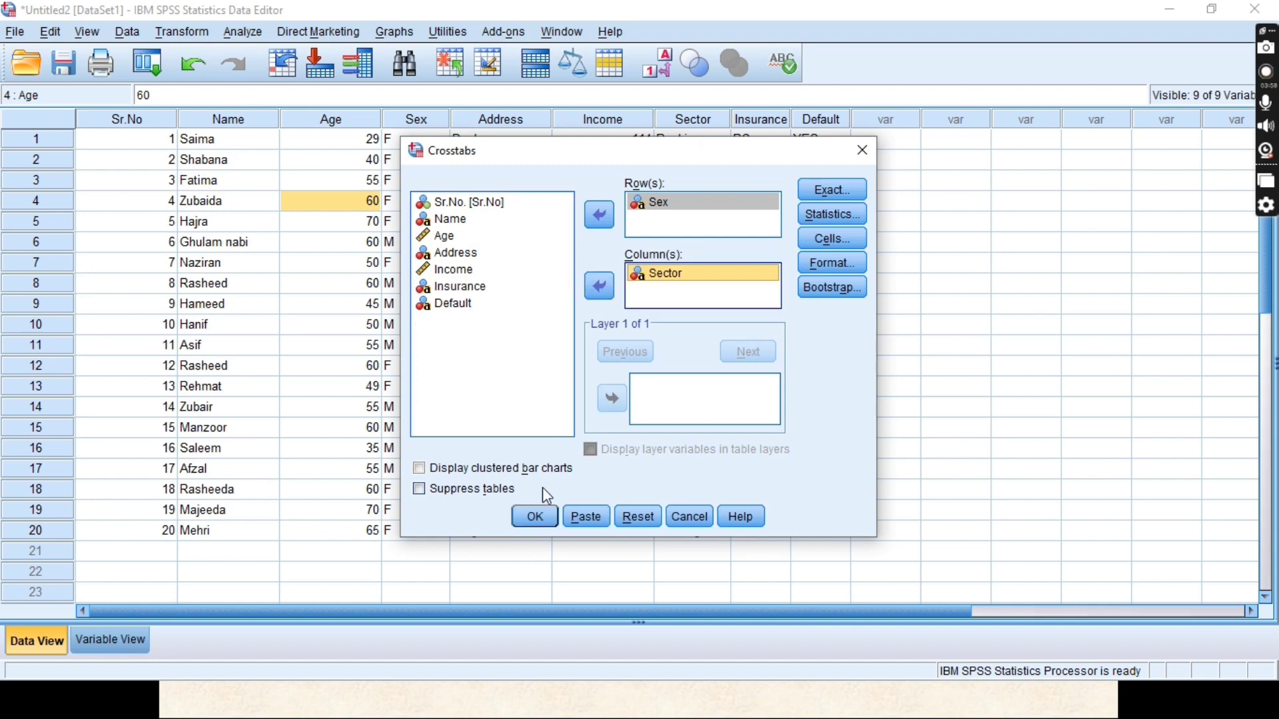
Include the Chi-square statistic and run the Sex by Sector crosstabulation
click(832, 215)
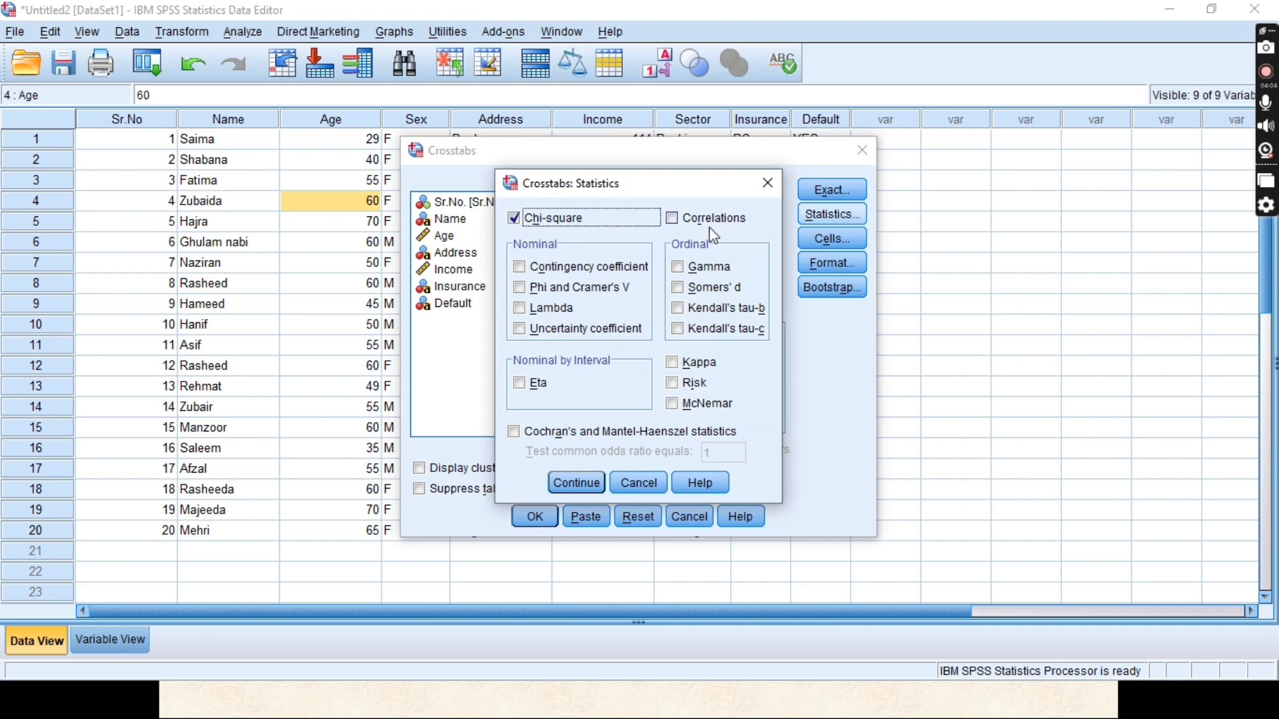
click(519, 230)
click(517, 230)
click(576, 484)
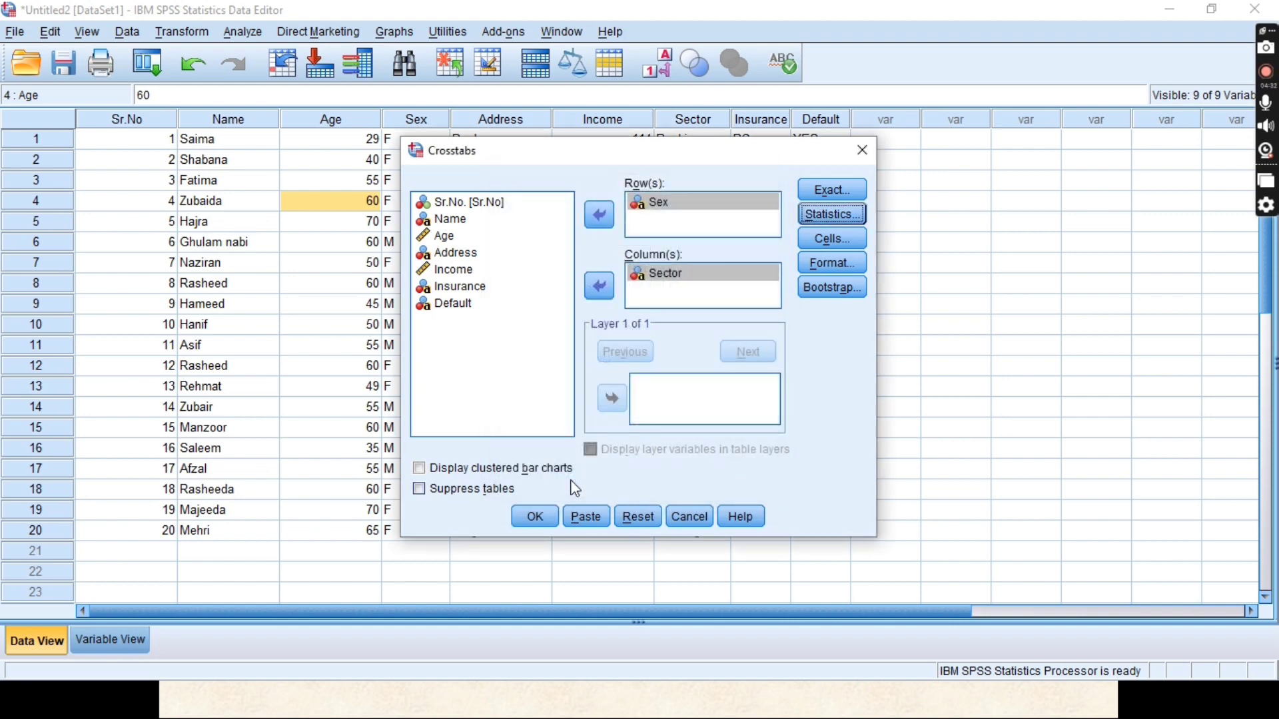
click(535, 518)
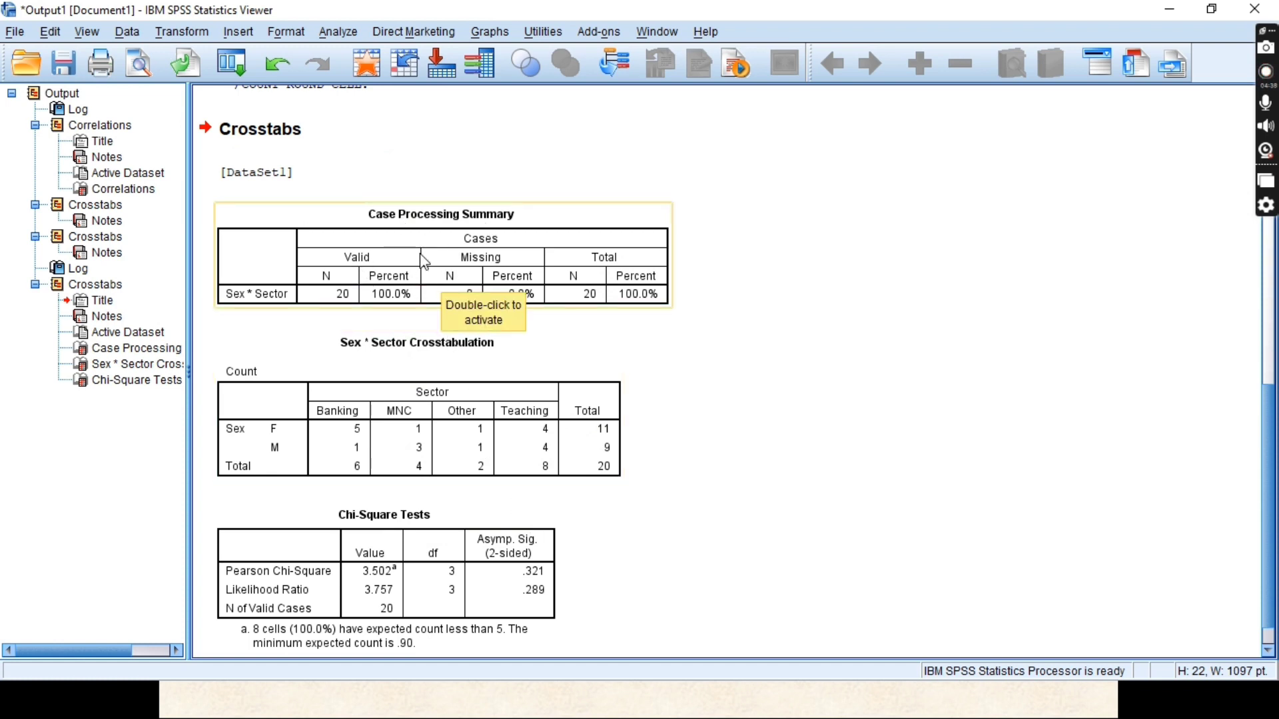
Copy the Sex * Sector Crosstabulation table from the output
click(505, 425)
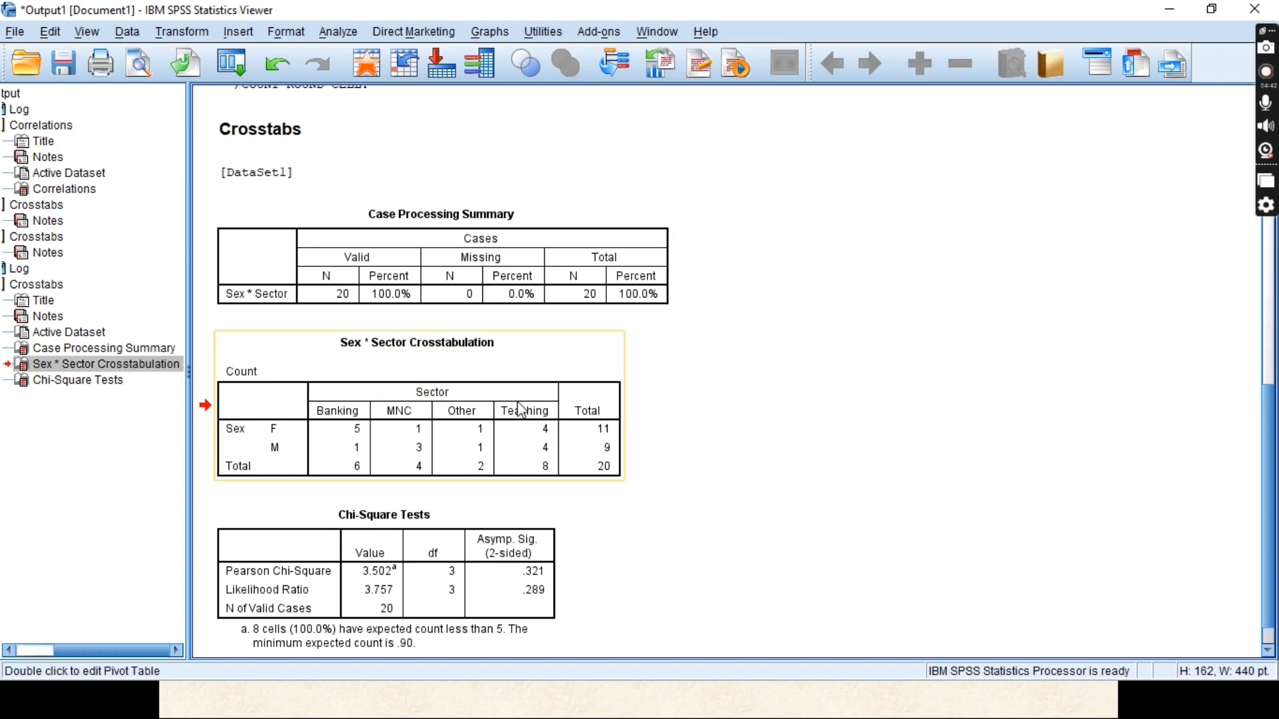
right_click(573, 391)
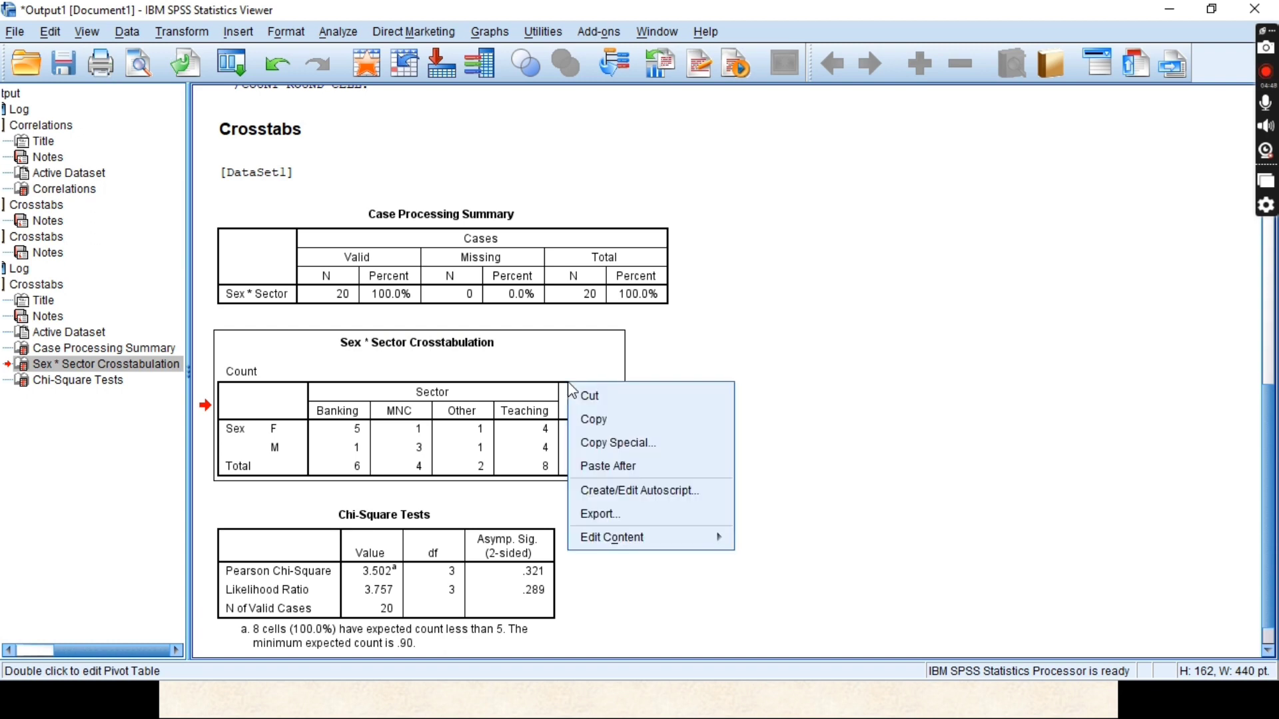
click(622, 418)
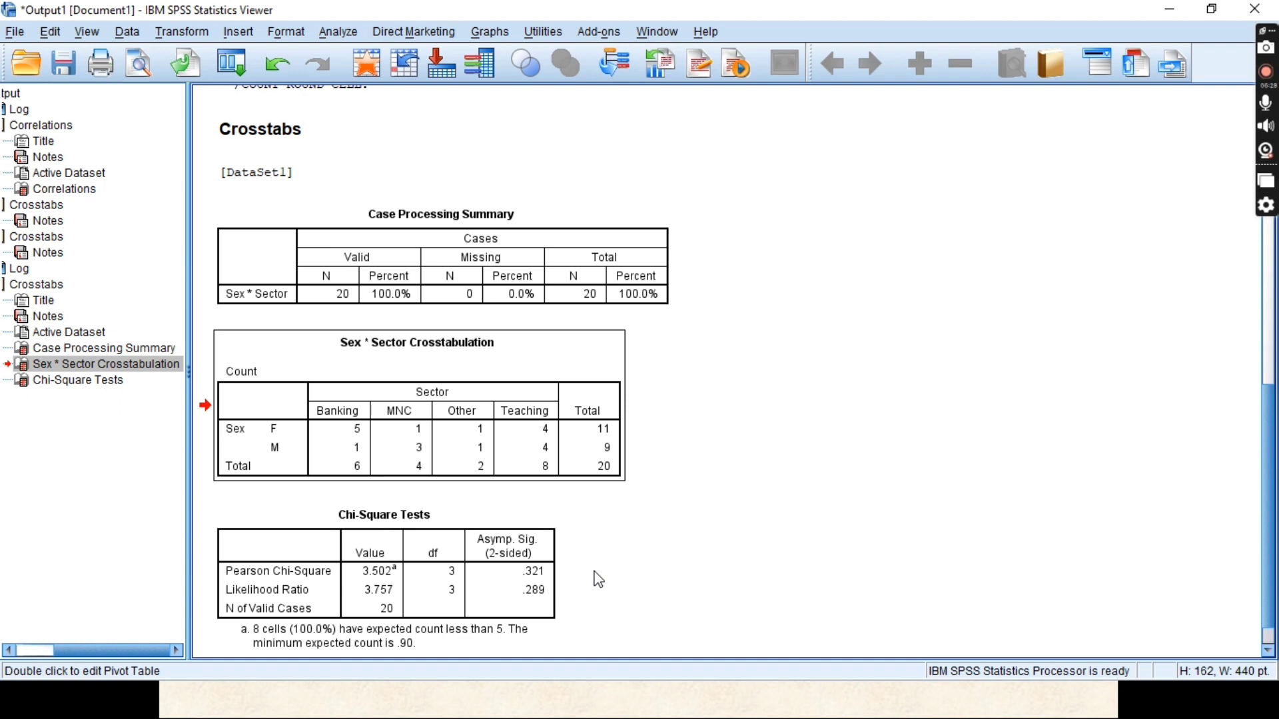
click(586, 459)
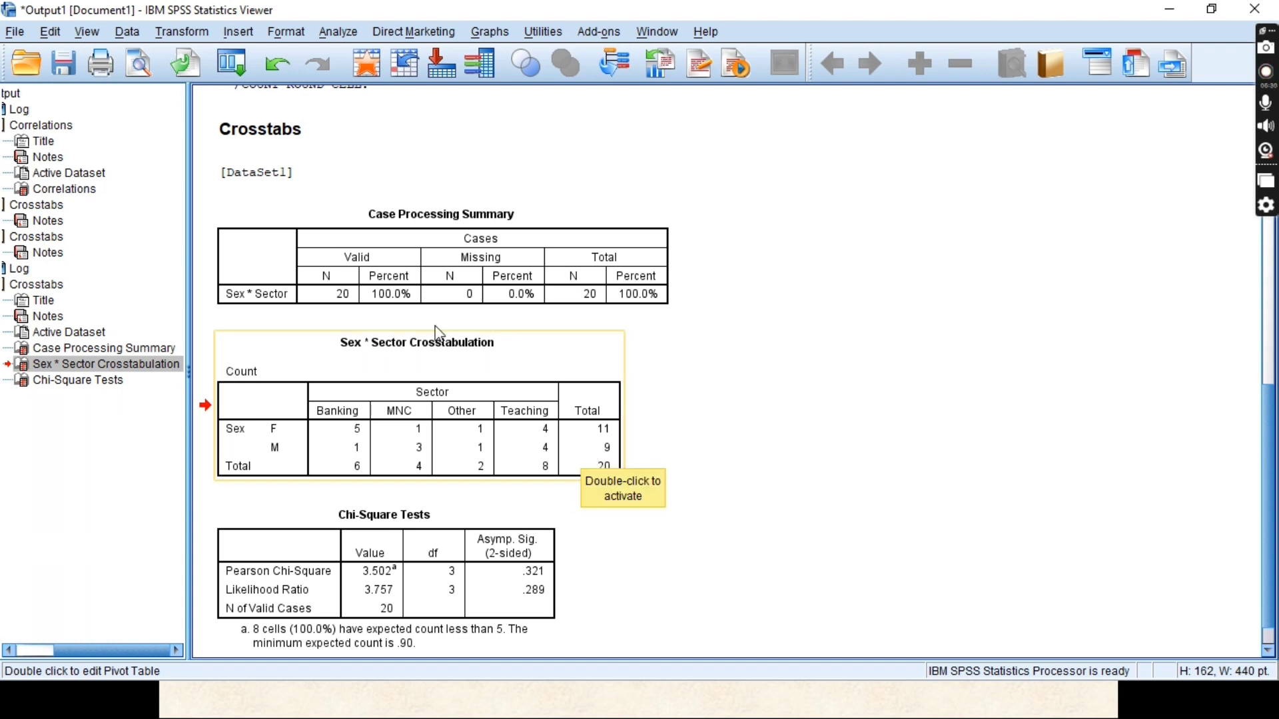
Reopen Crosstabs and remove Sex from the rows and Sector from the columns
click(340, 32)
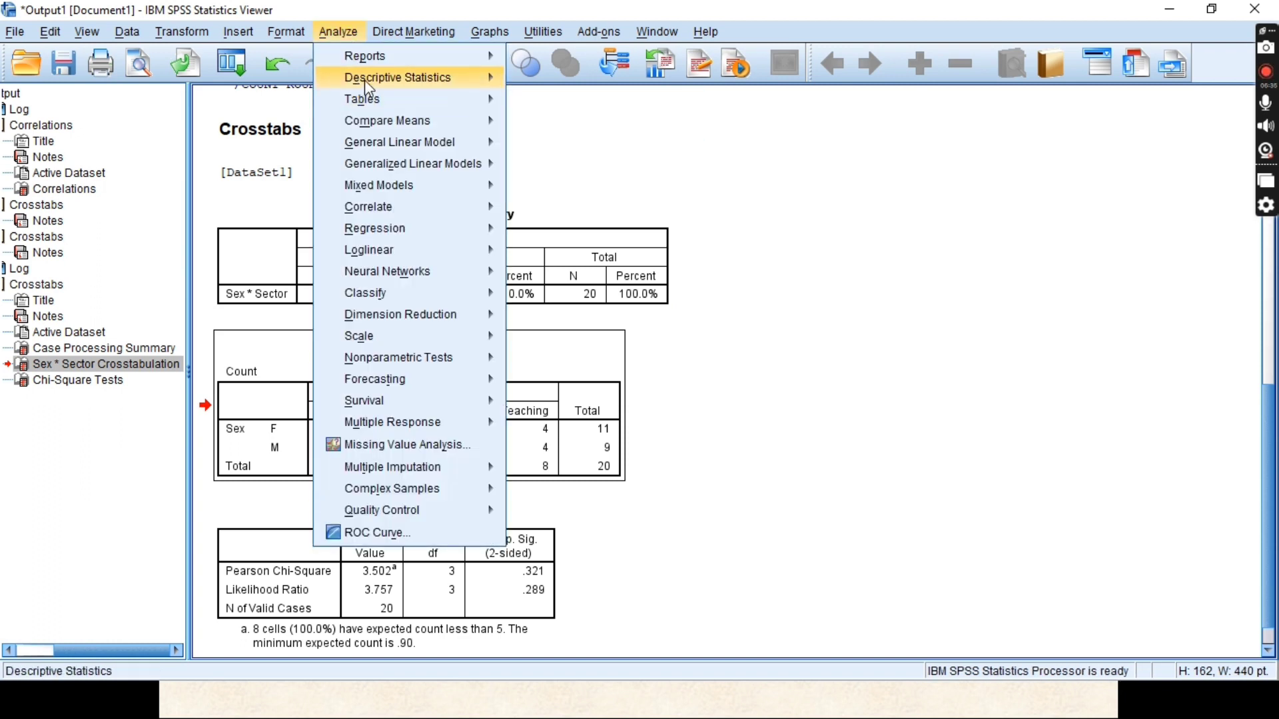
mouse_move(365, 80)
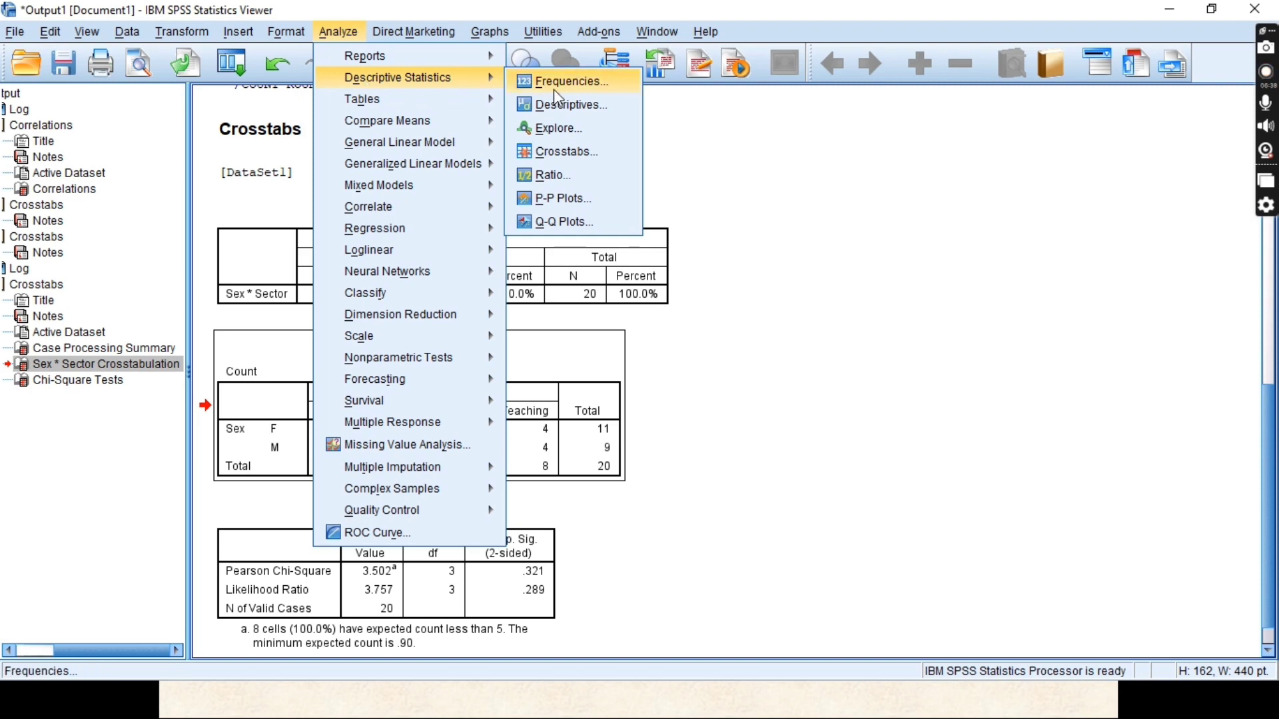
click(584, 158)
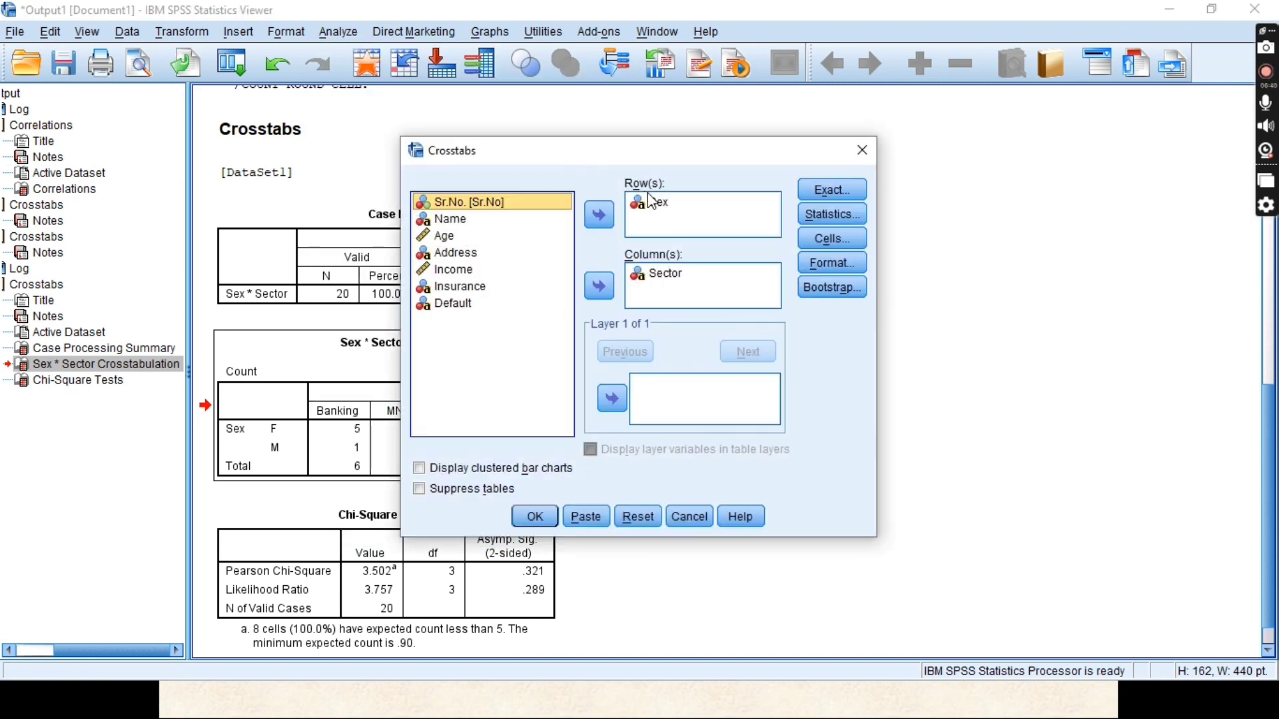
click(664, 217)
click(600, 215)
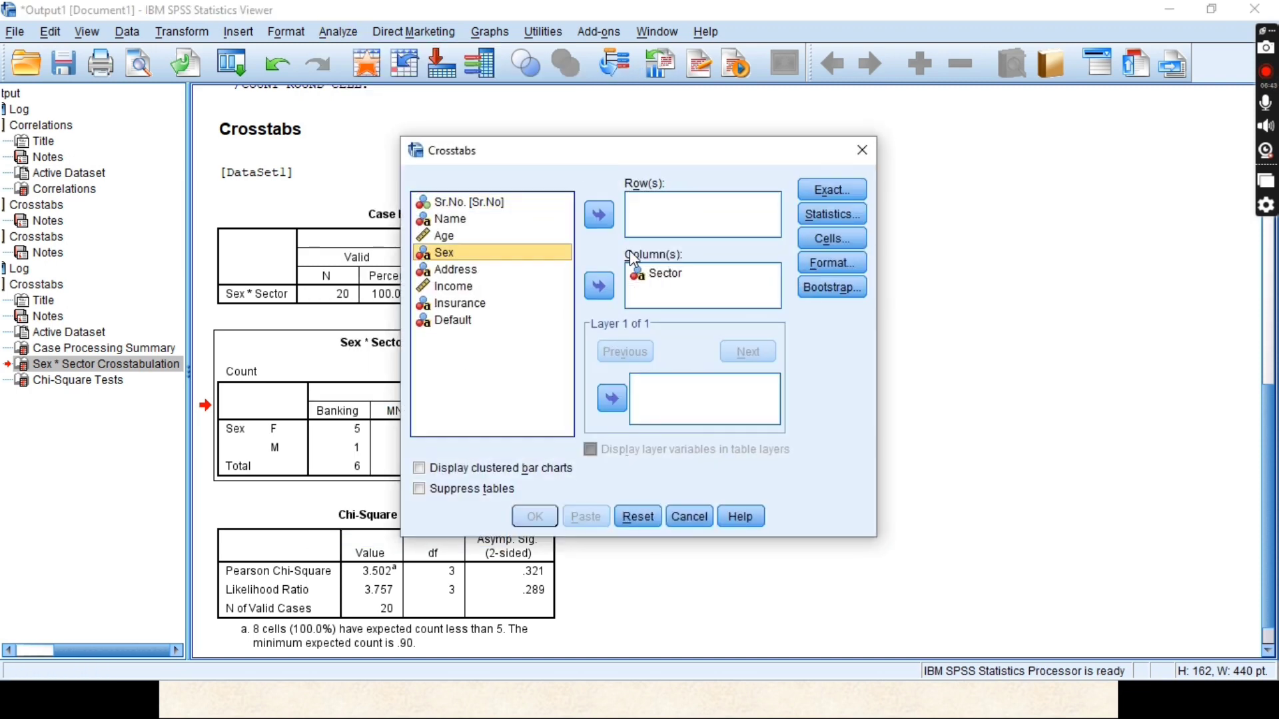
click(656, 275)
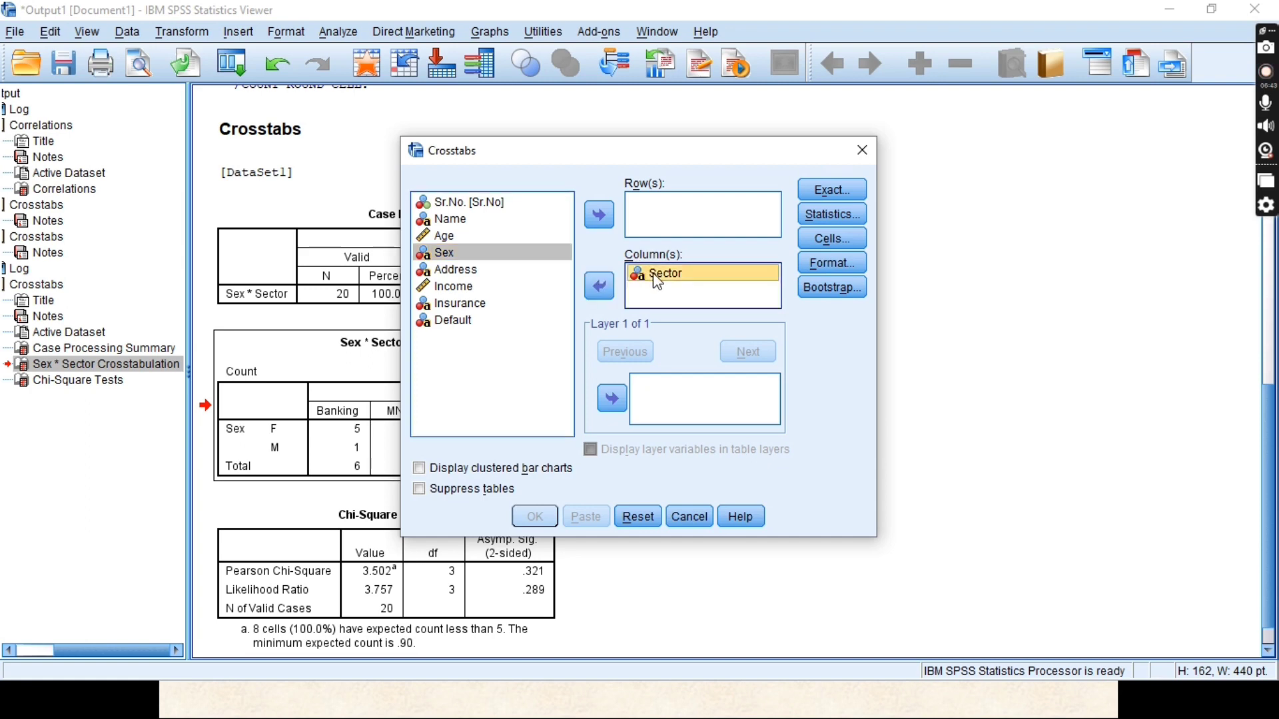
click(599, 285)
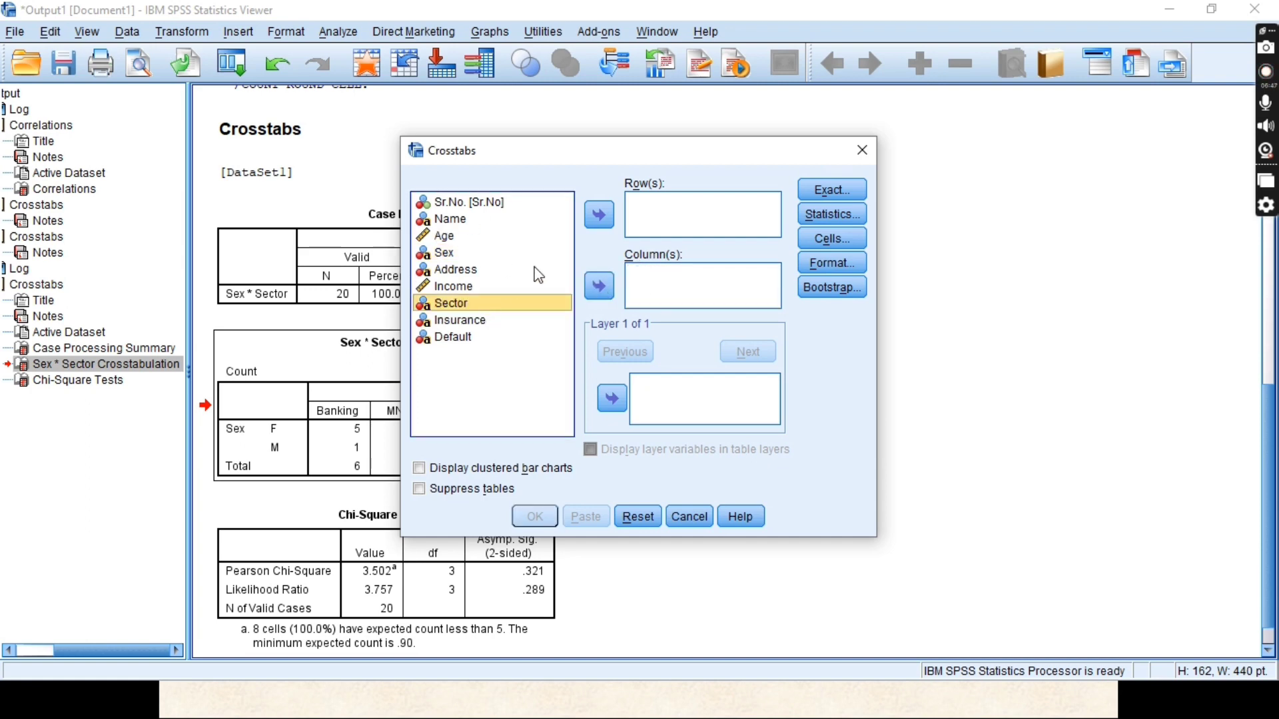
Set Insurance as the row variable and Default as the column variable, and run the crosstabulation
click(455, 326)
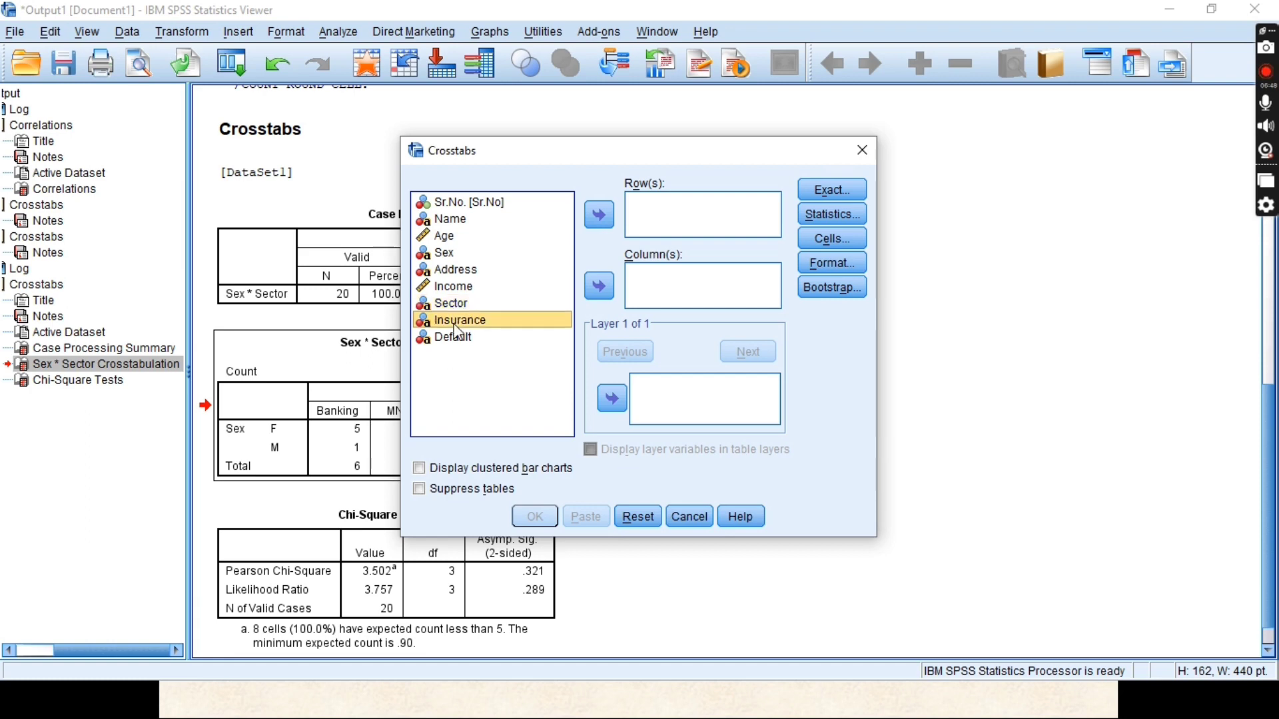
click(600, 220)
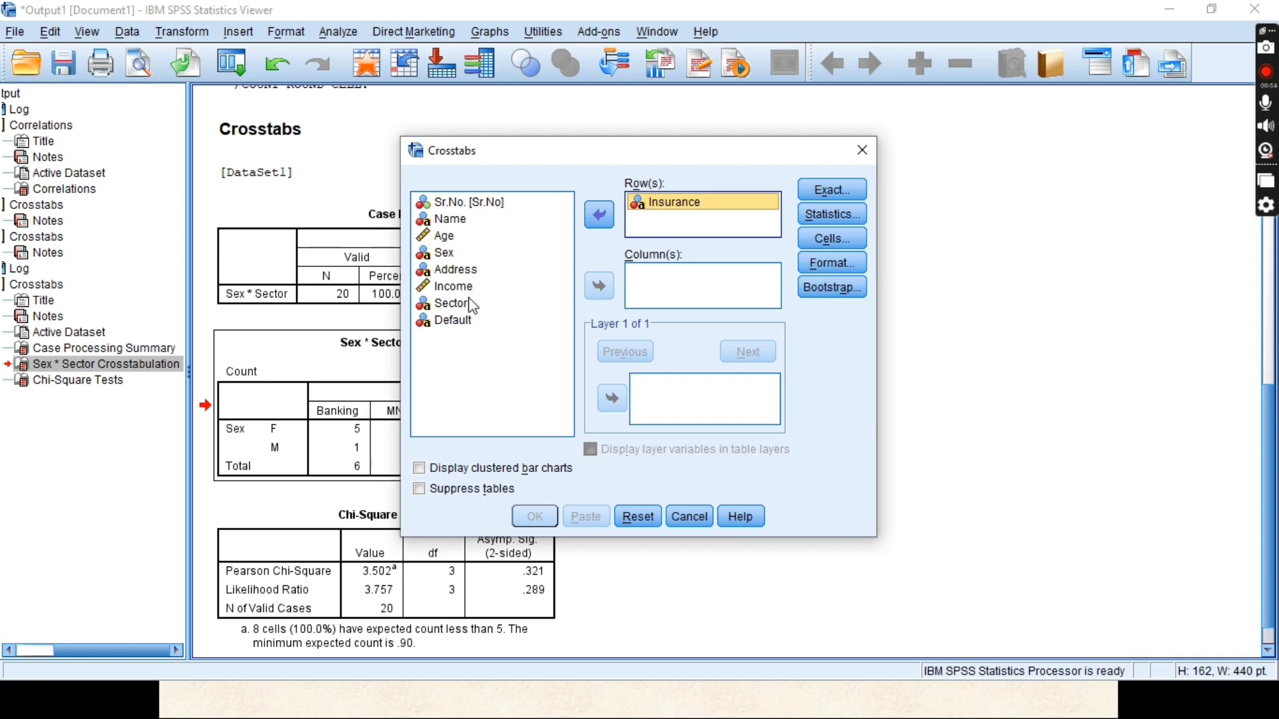
click(451, 322)
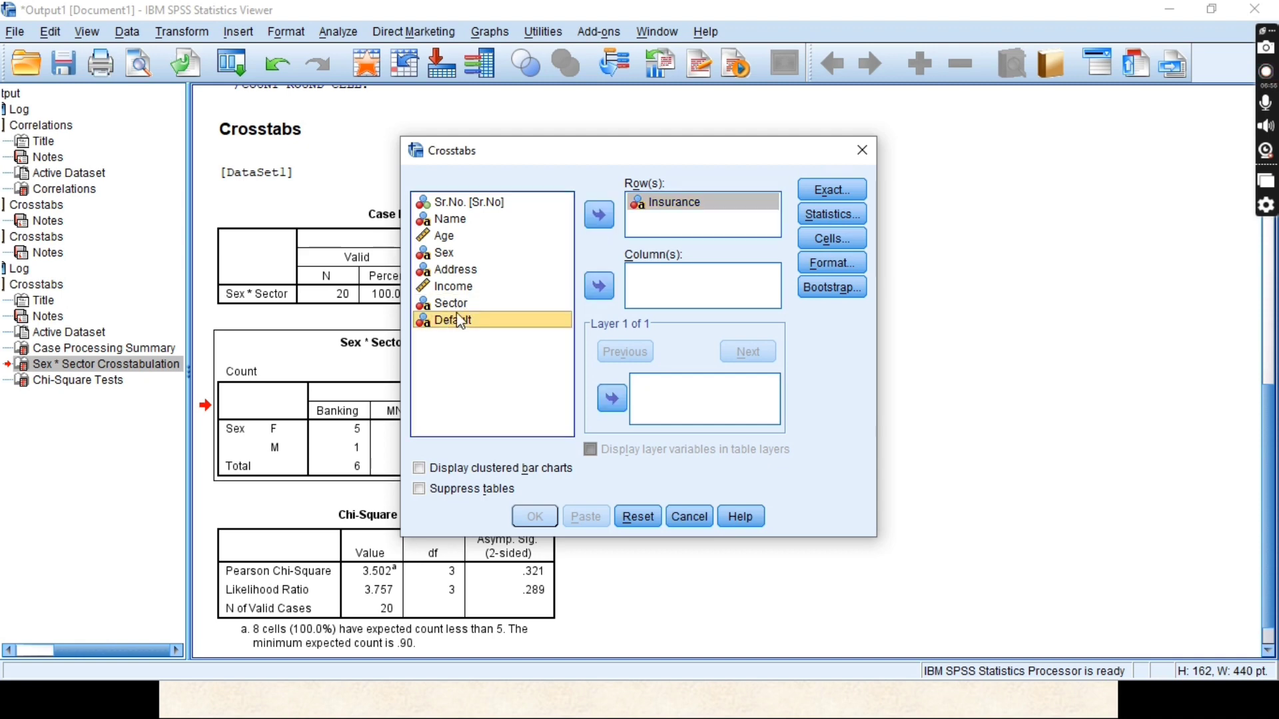
click(602, 287)
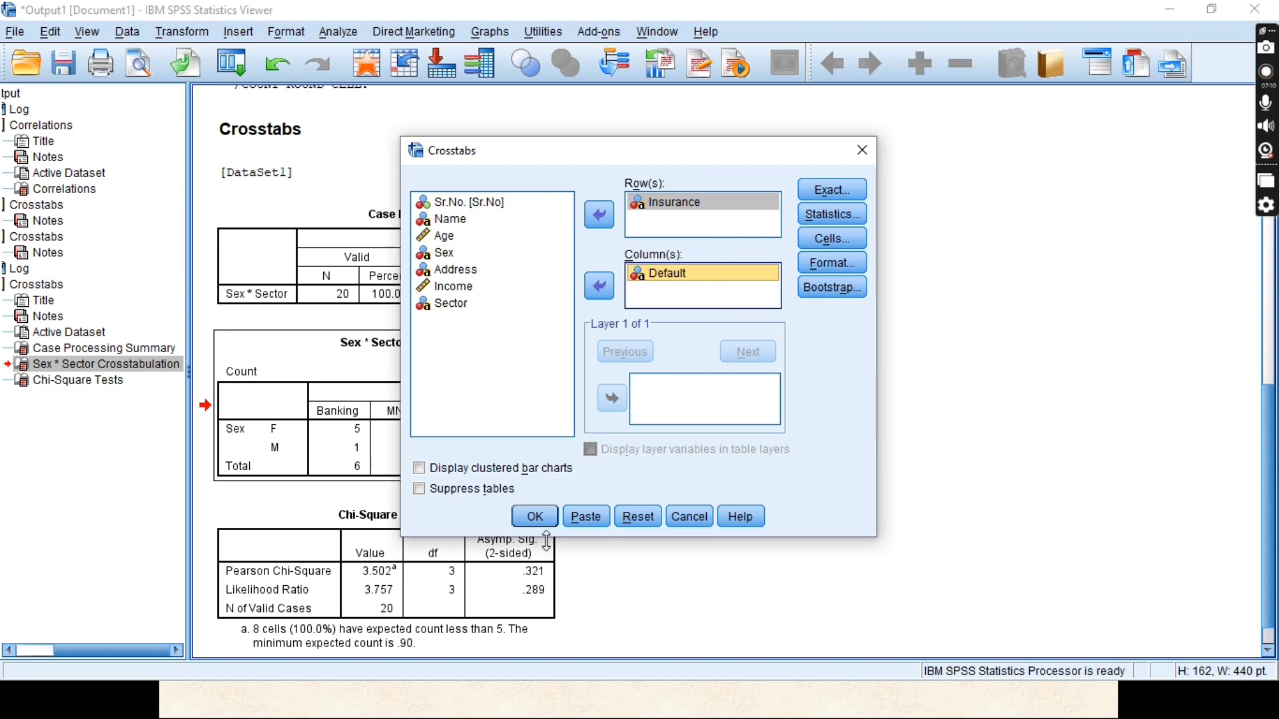
click(537, 518)
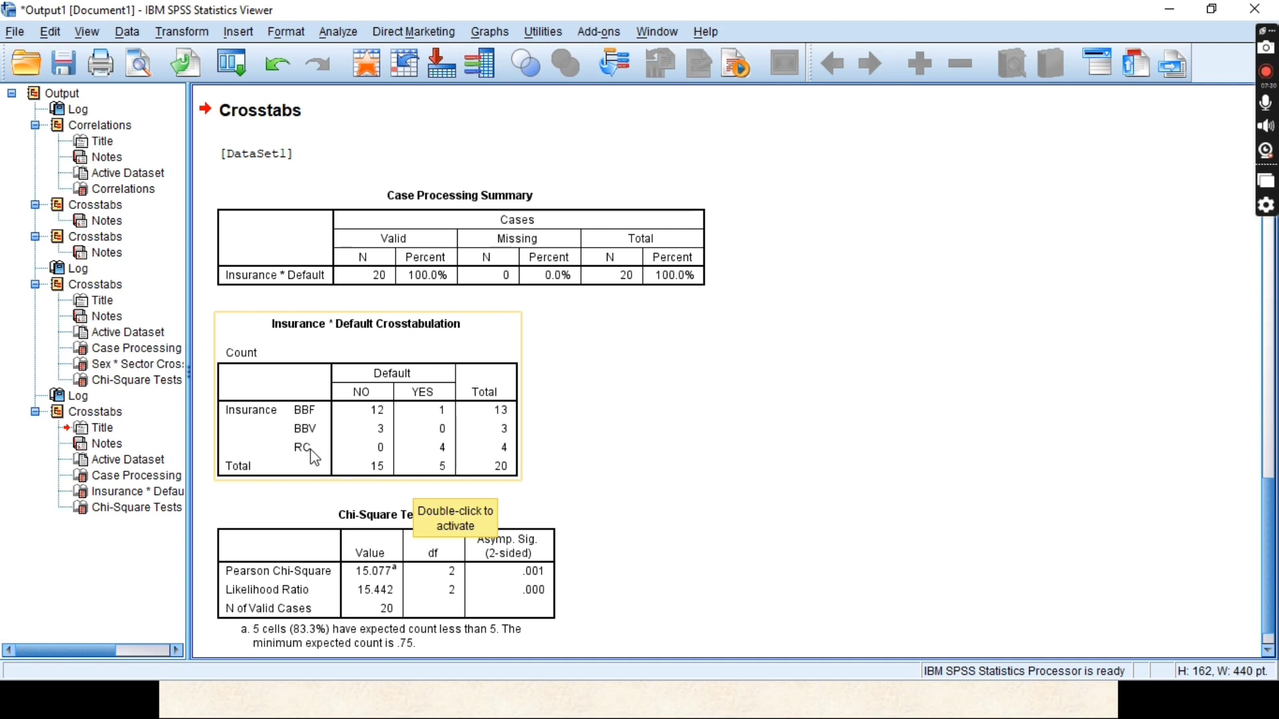
click(276, 574)
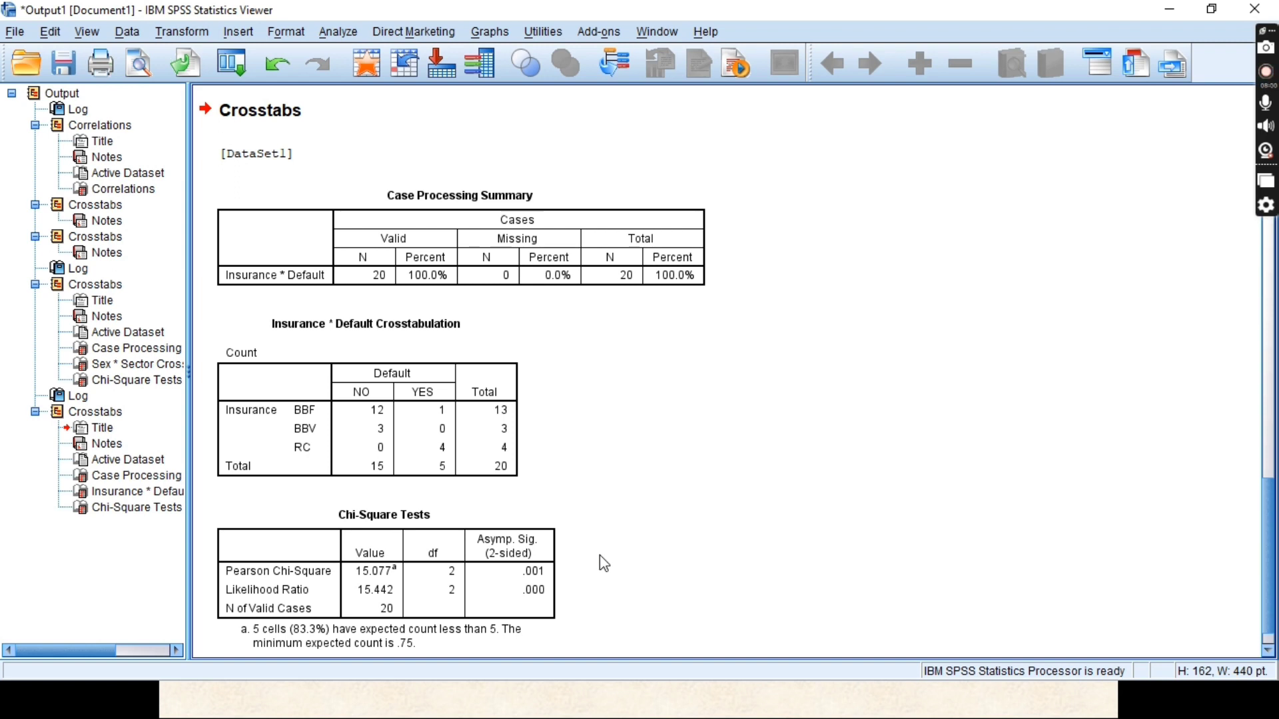
click(460, 445)
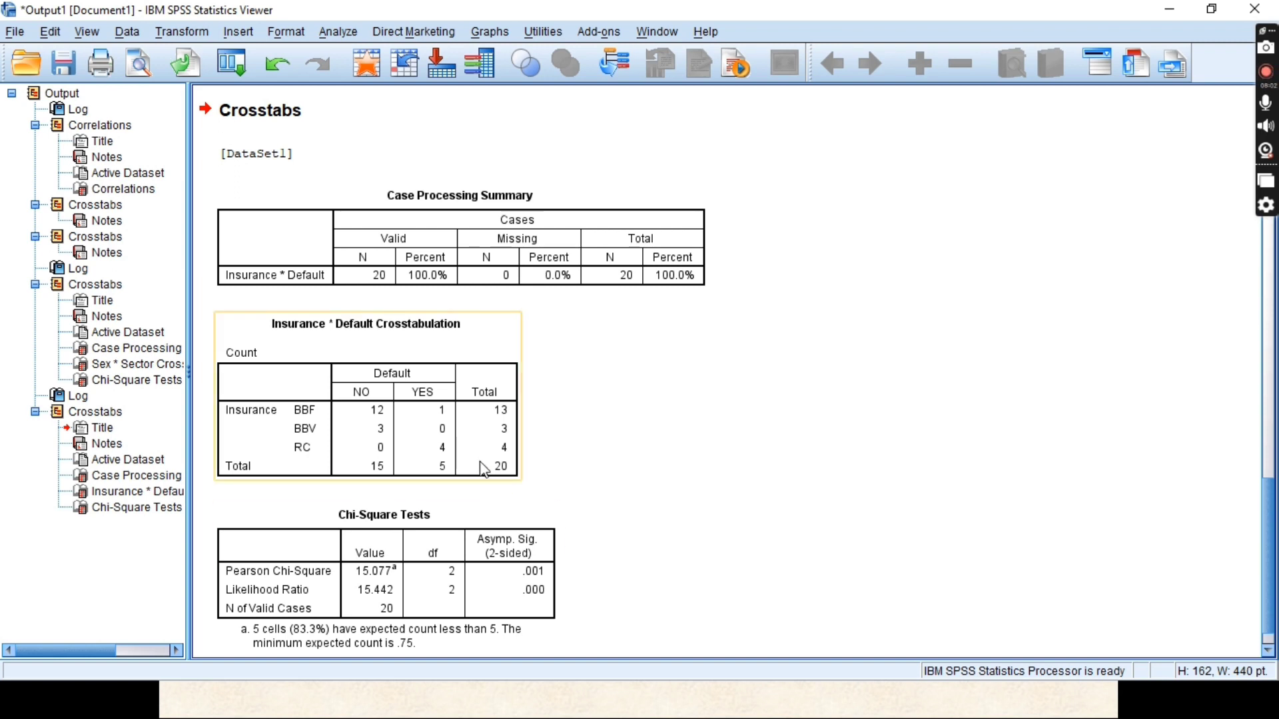
click(607, 447)
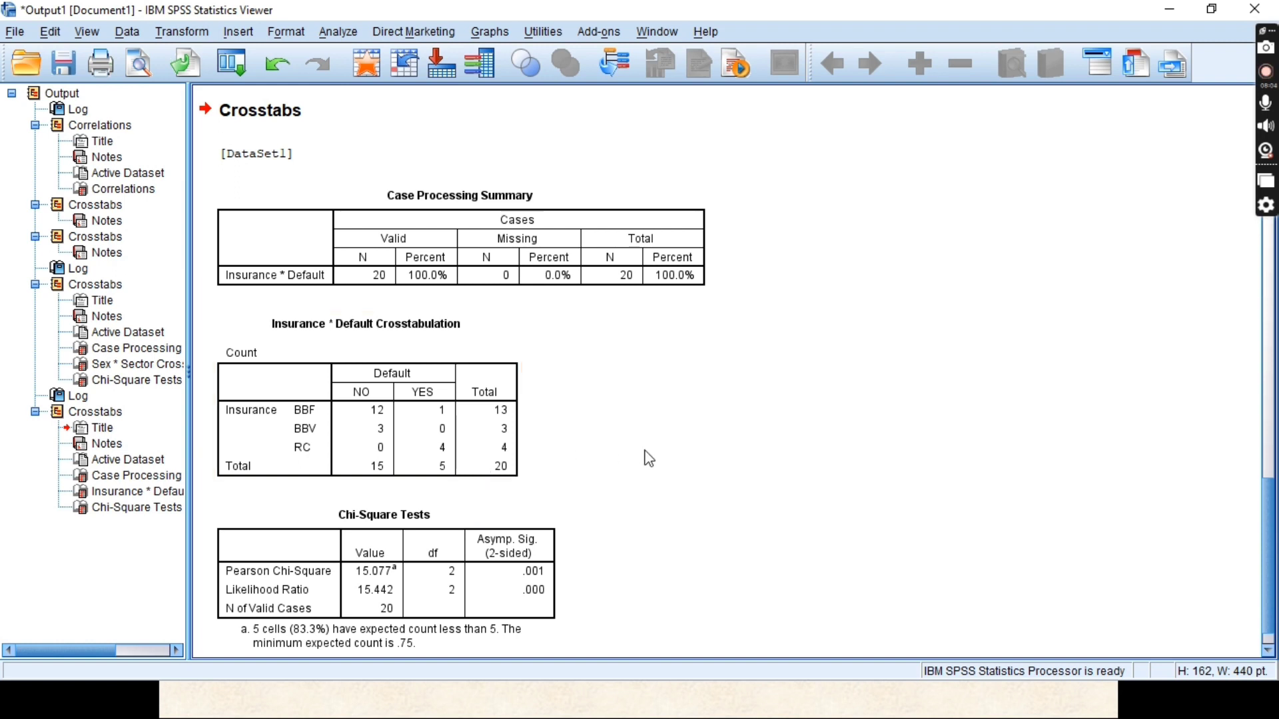